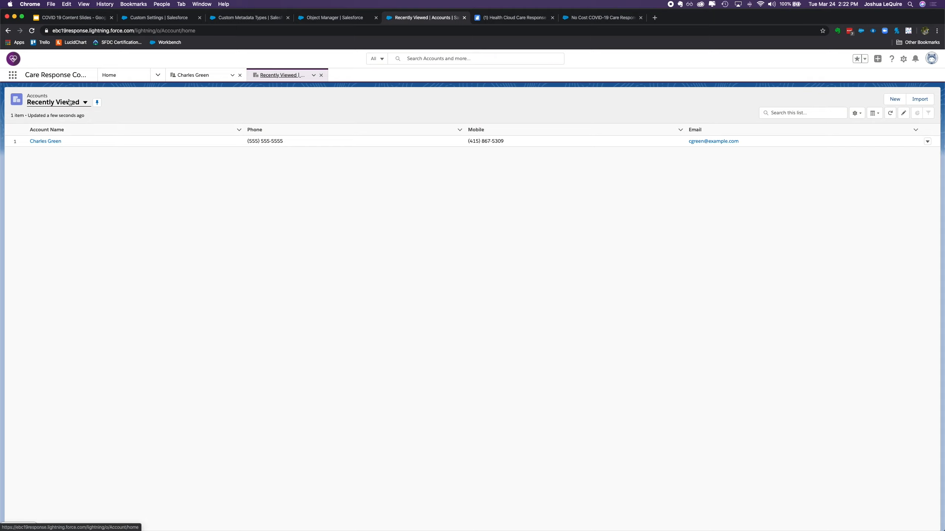
# Open the person account from the recently viewed accounts and check its Account Record Type
pyautogui.click(66, 106)
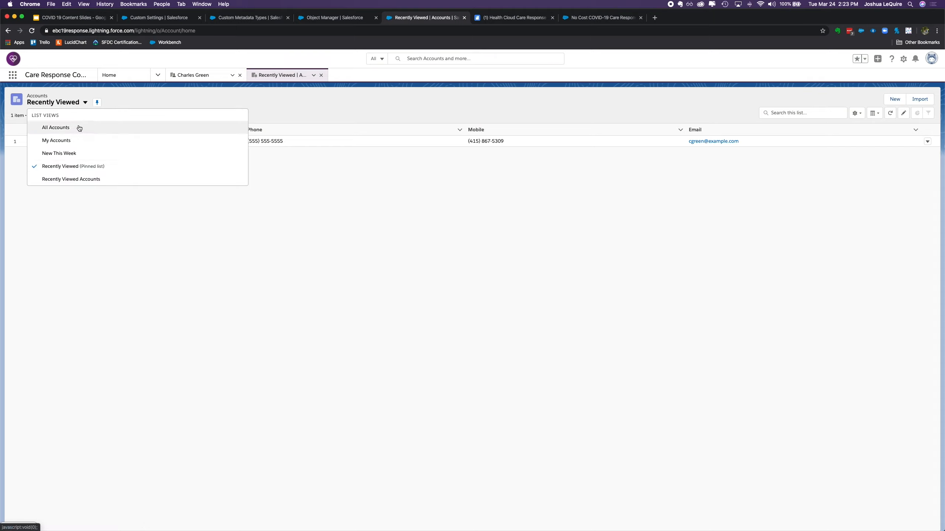
pyautogui.click(192, 99)
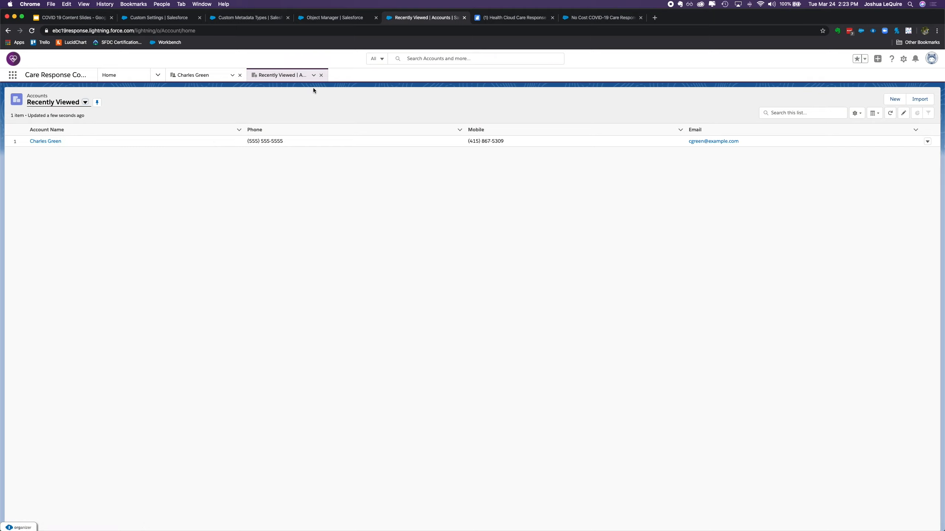
pyautogui.click(45, 141)
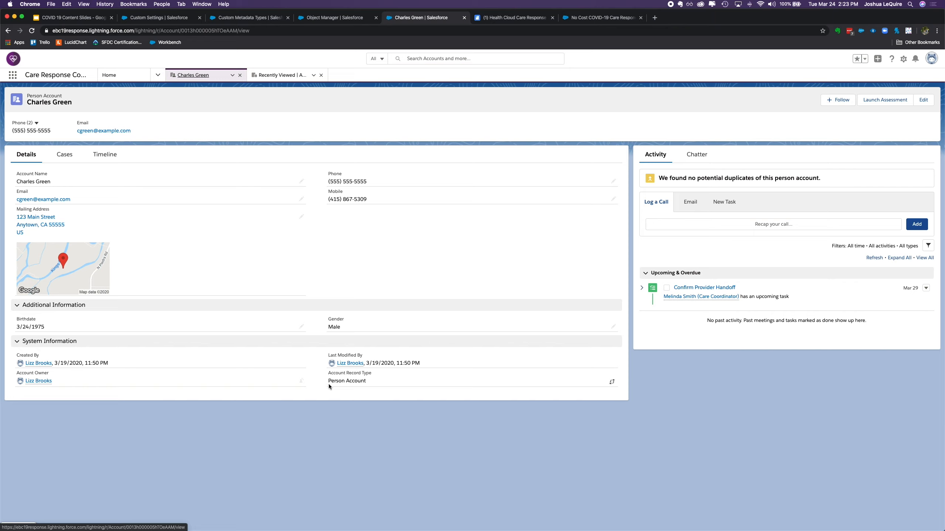
pyautogui.moveTo(328, 380); pyautogui.dragTo(385, 382)
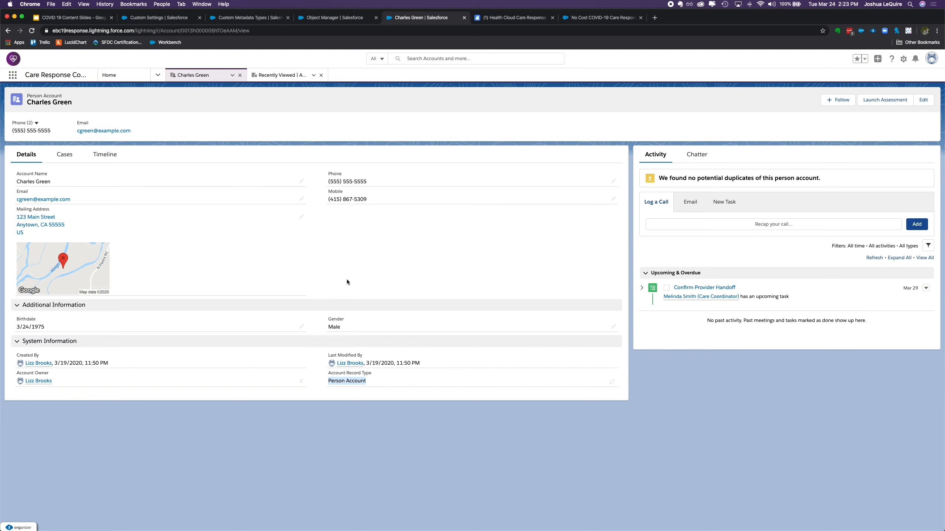
# Switch to the Developer Console and examine the Account.obj field list, including the HealthCloudGA fields ending in __pc
pyautogui.hotkey('ctrl', 'Up')
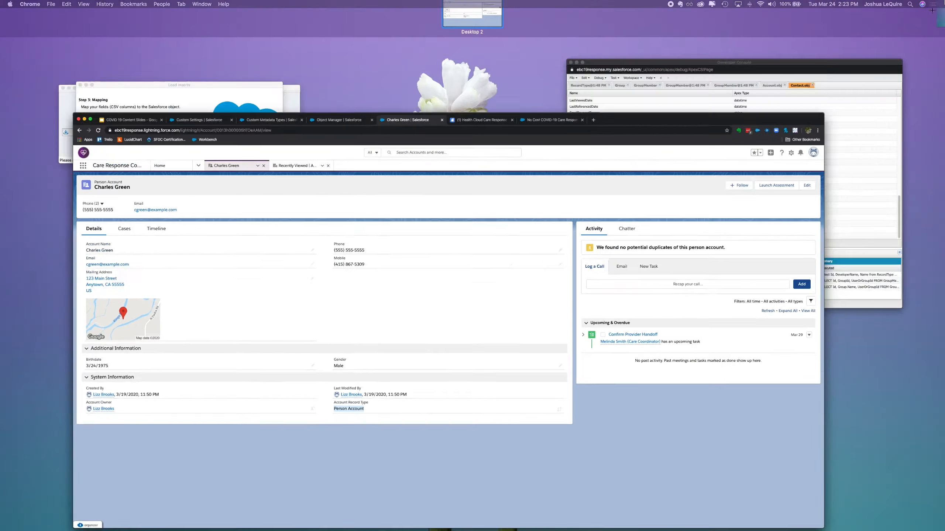
pyautogui.click(848, 133)
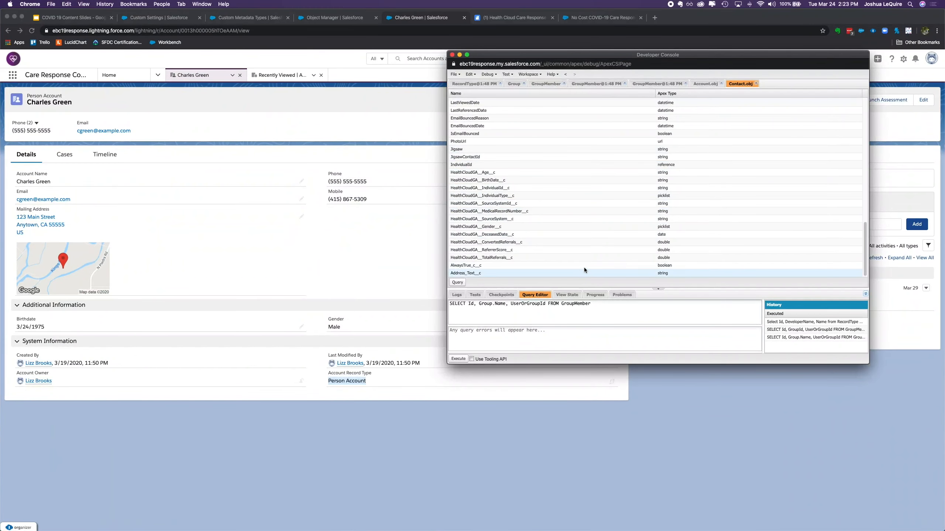
pyautogui.click(706, 84)
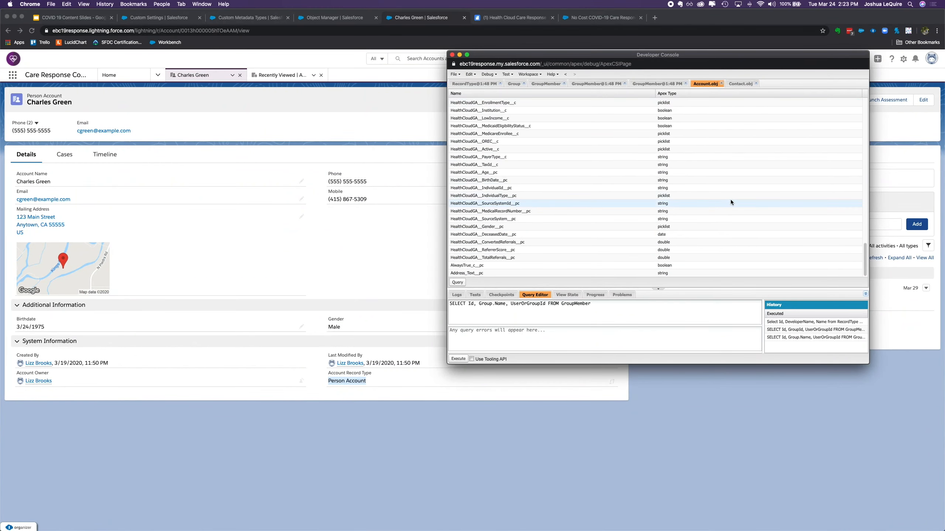
pyautogui.scroll(-5, 595, 178)
pyautogui.scroll(10, 556, 187)
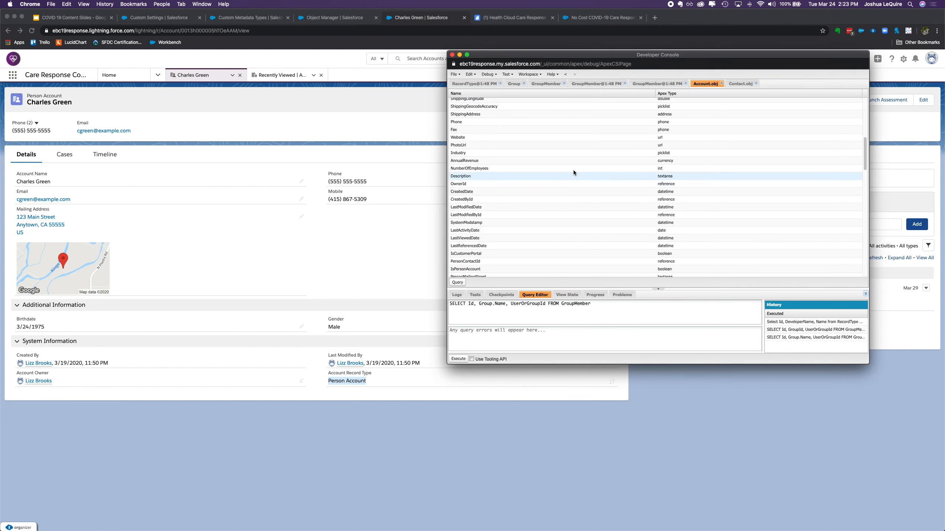
pyautogui.scroll(-12, 572, 192)
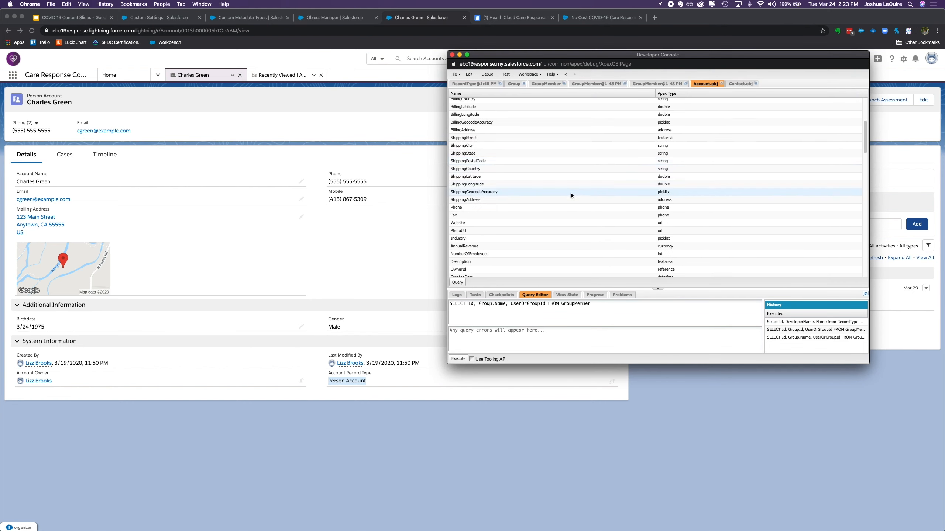
pyautogui.scroll(-8, 572, 192)
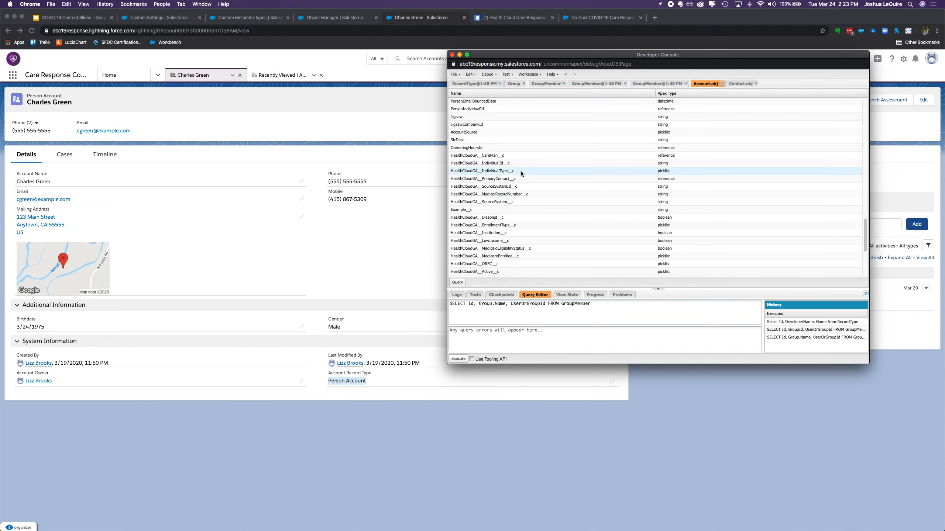
pyautogui.scroll(-5, 521, 172)
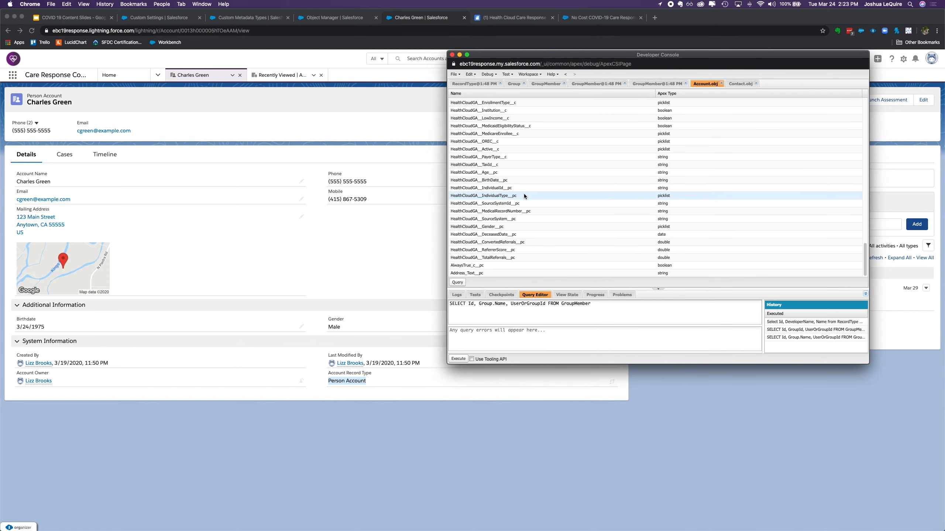
pyautogui.click(558, 219)
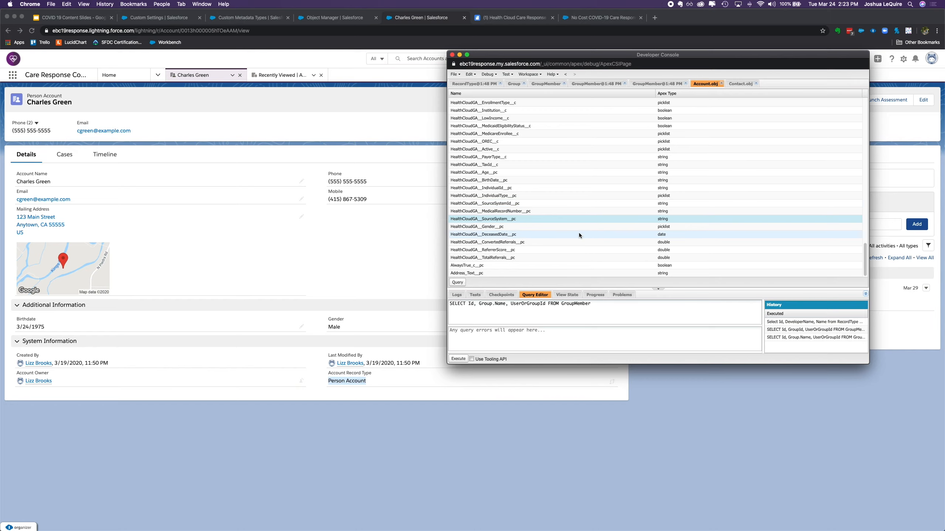
# Switch to Data Loader, open the field map for editing and locate HealthCloudGA__SourceSystemId__pc among the Salesforce fields
pyautogui.hotkey('ctrl', 'Up')
pyautogui.click(157, 158)
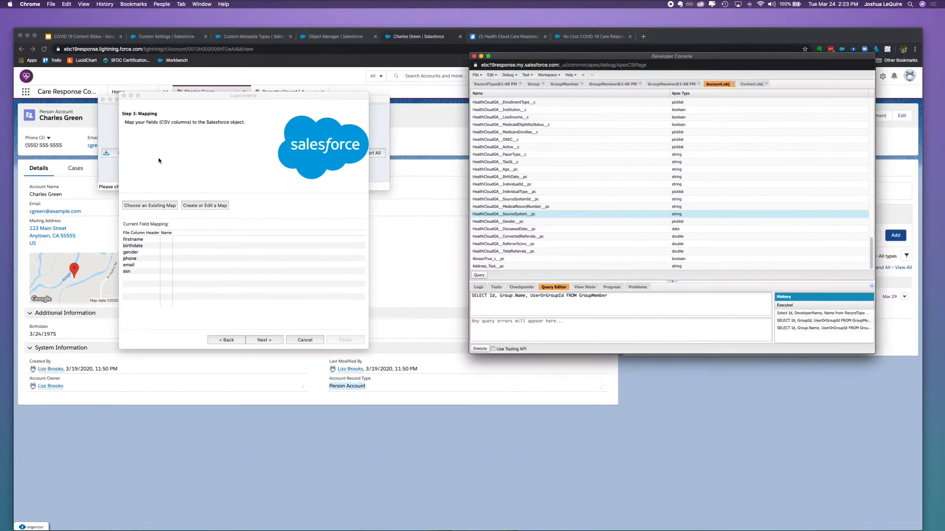
pyautogui.click(220, 215)
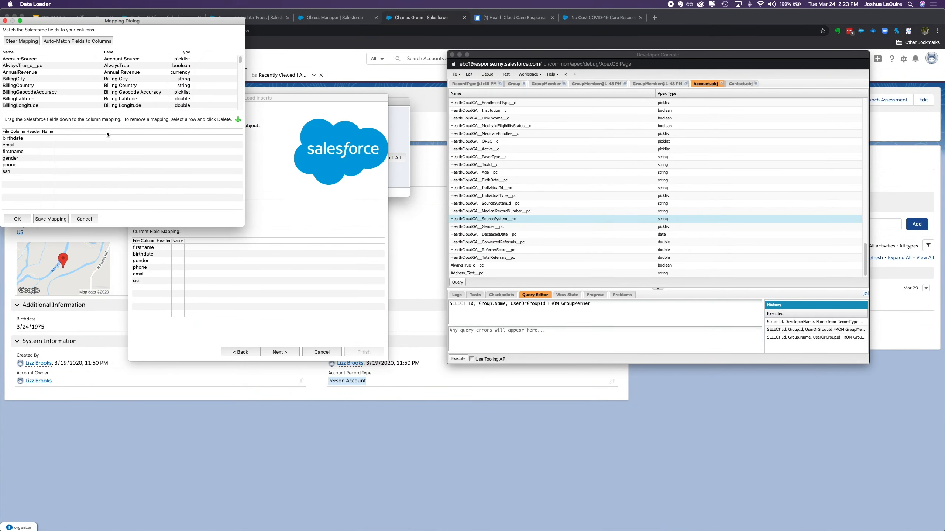
pyautogui.scroll(-10, 165, 99)
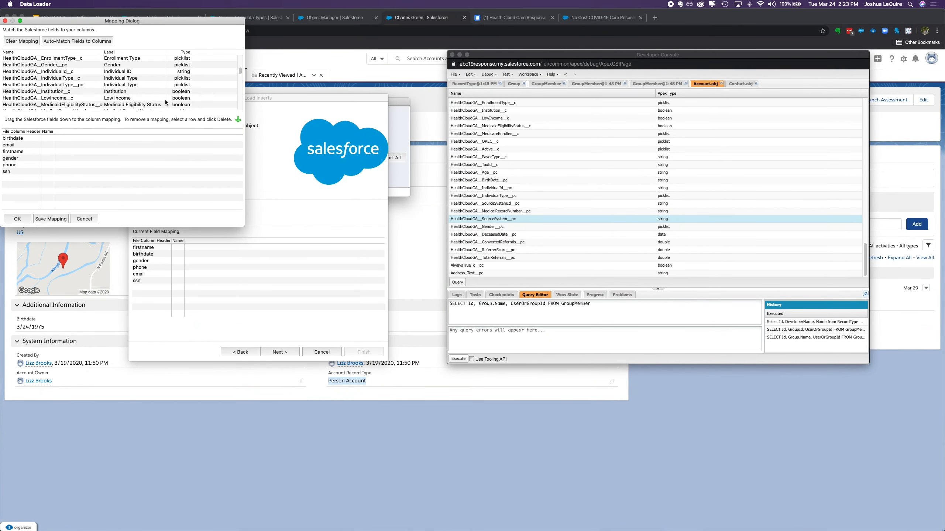
pyautogui.scroll(-5, 165, 100)
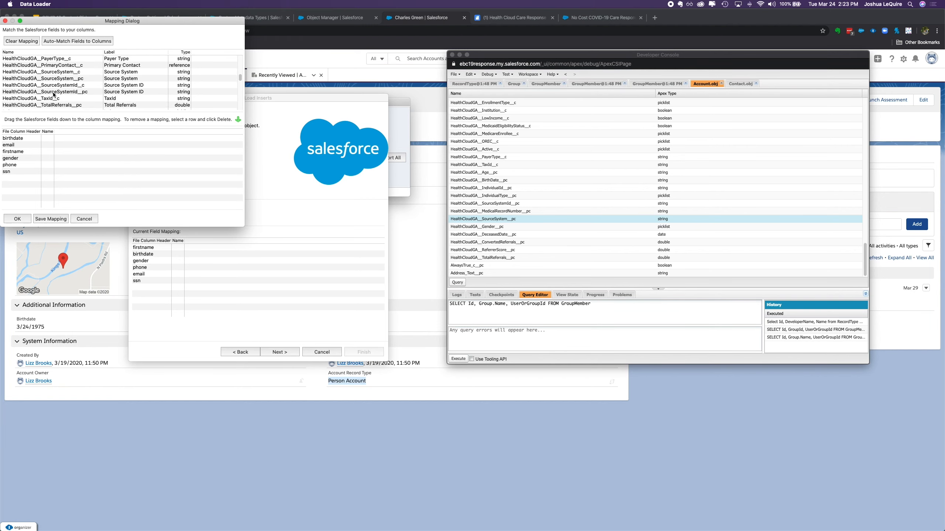
pyautogui.moveTo(115, 23); pyautogui.dragTo(462, 120)
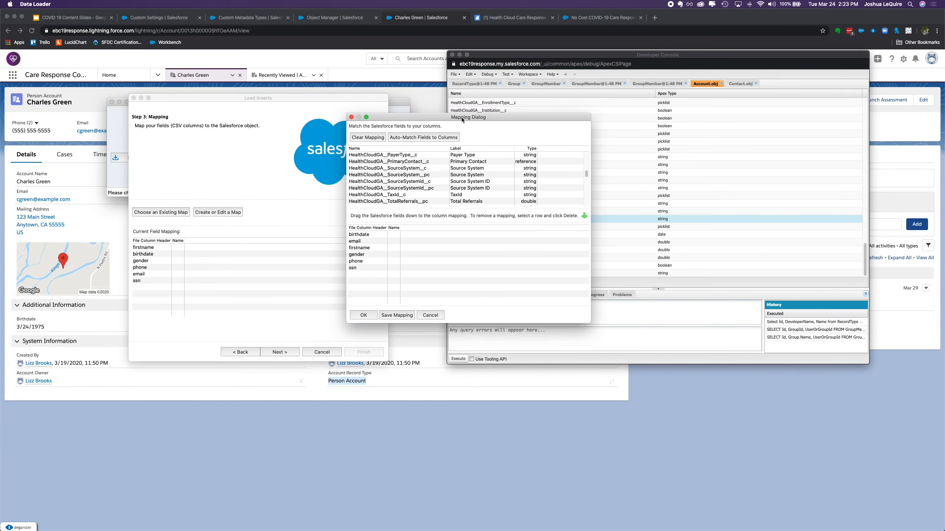
pyautogui.click(405, 188)
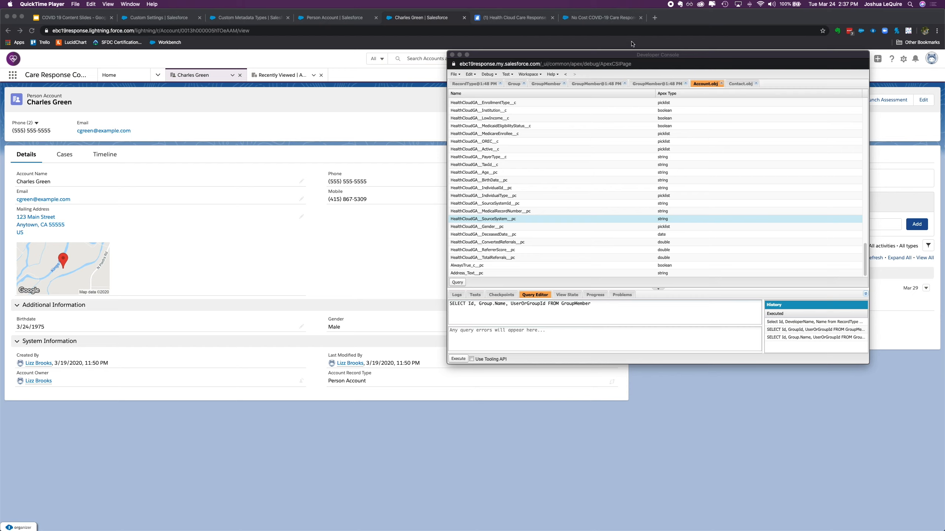
# In the Developer Console, compare HealthCloudGA__MedicalRecordNumber__pc in Account.obj with the matching fields in Contact.obj
pyautogui.click(520, 212)
pyautogui.click(525, 212)
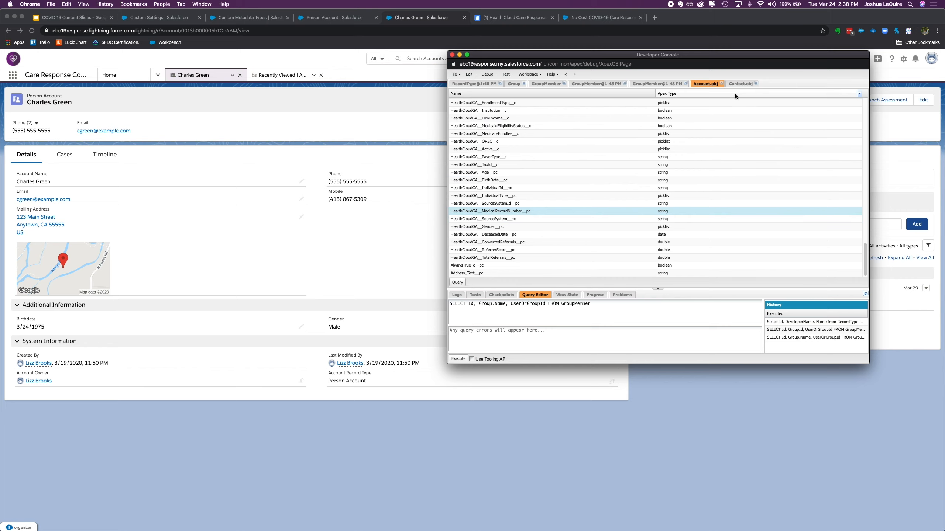
pyautogui.click(739, 84)
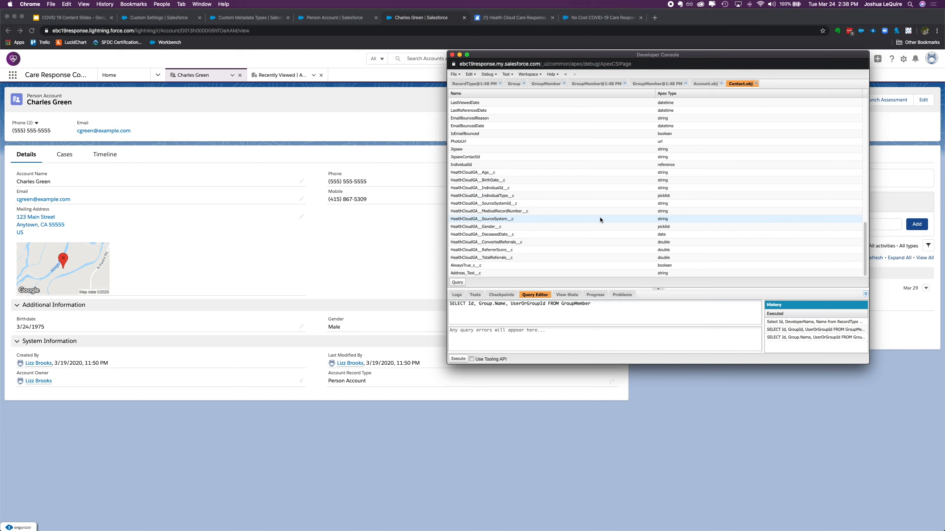
pyautogui.scroll(10, 600, 217)
pyautogui.scroll(-10, 601, 218)
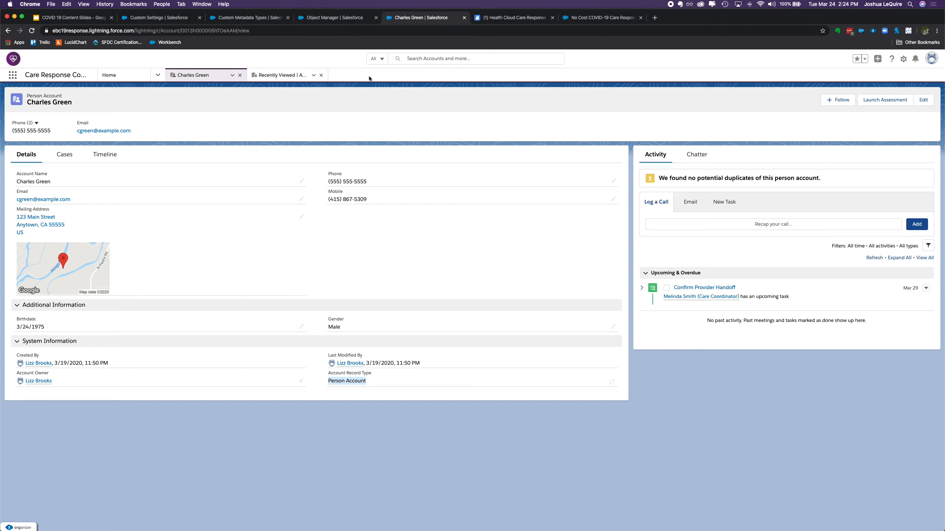
# Search the Object Manager for "person" and open the Person Account object
pyautogui.click(346, 19)
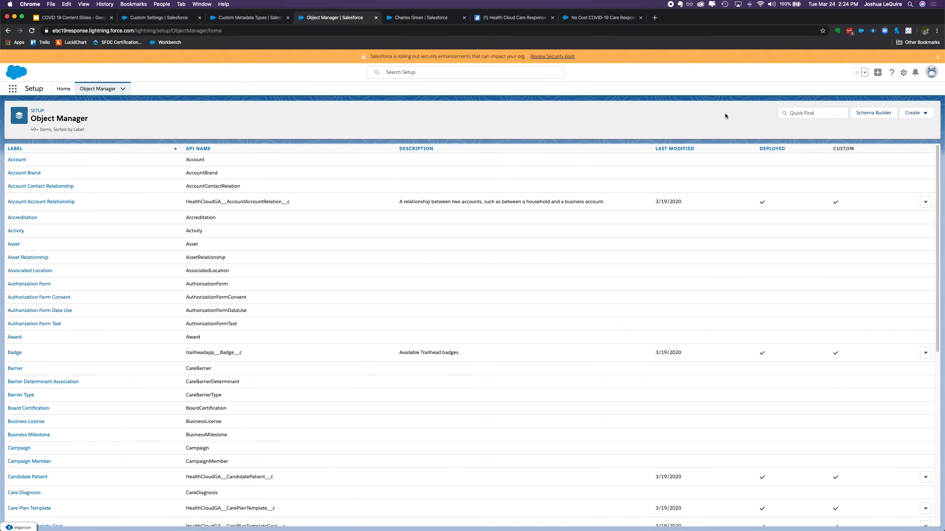
pyautogui.click(820, 113)
pyautogui.write('person')
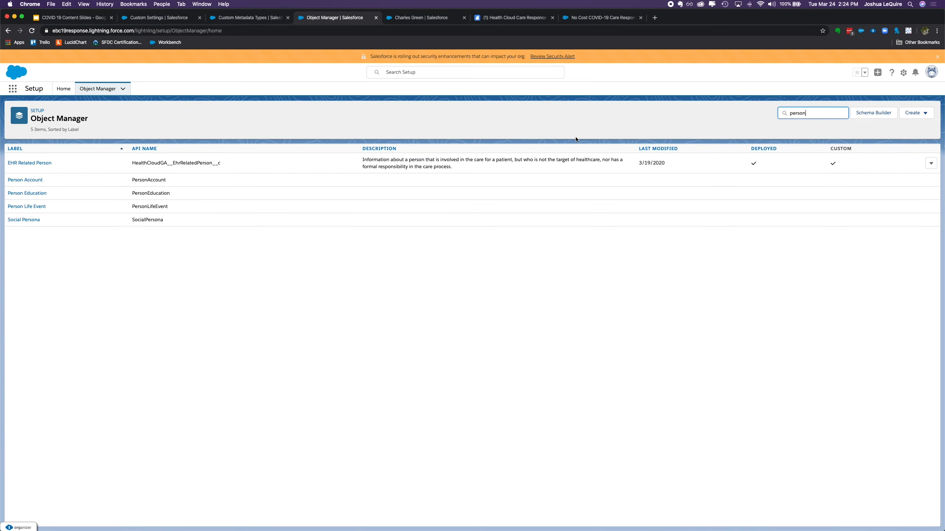
pyautogui.click(26, 179)
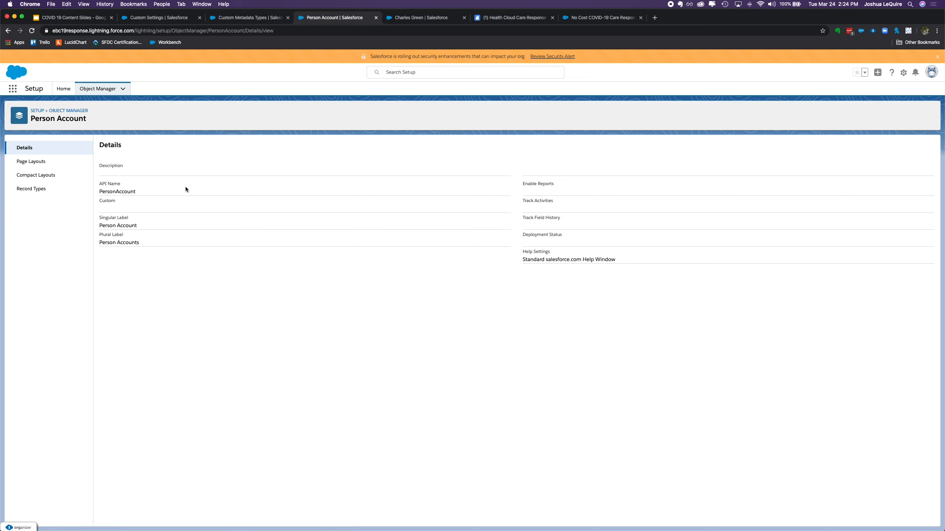
# Review the Person Account object's record types and page layouts
pyautogui.click(34, 165)
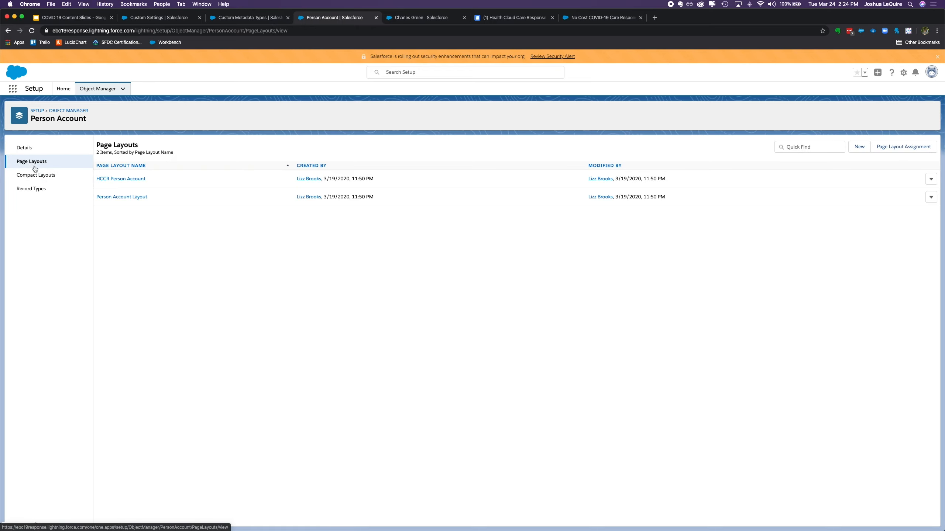
pyautogui.click(37, 190)
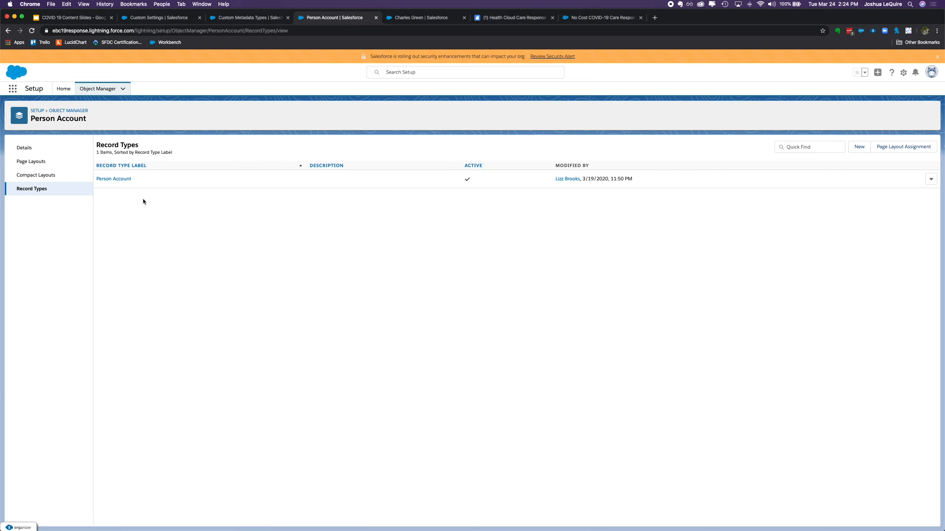
pyautogui.click(82, 168)
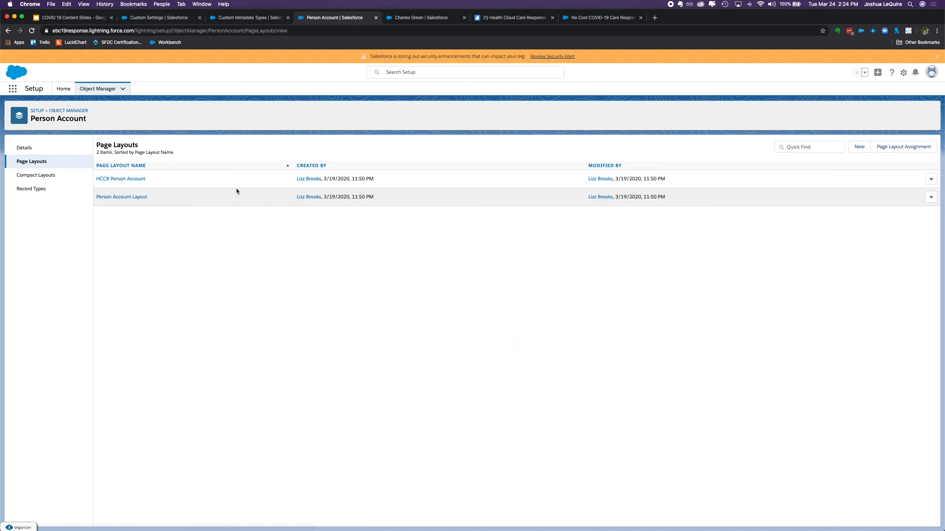
# Open the Person Account Layout and examine its detail fields and related lists
pyautogui.click(124, 197)
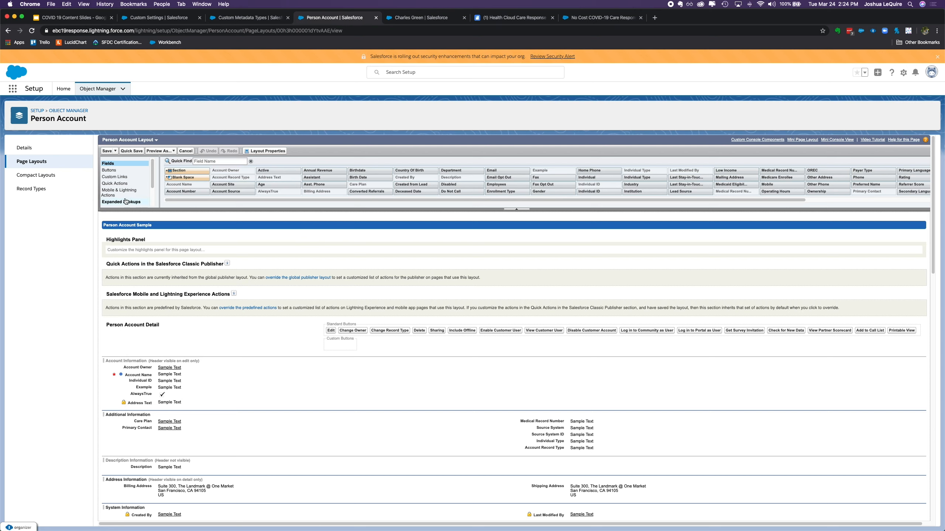
pyautogui.scroll(-3, 124, 194)
pyautogui.click(113, 183)
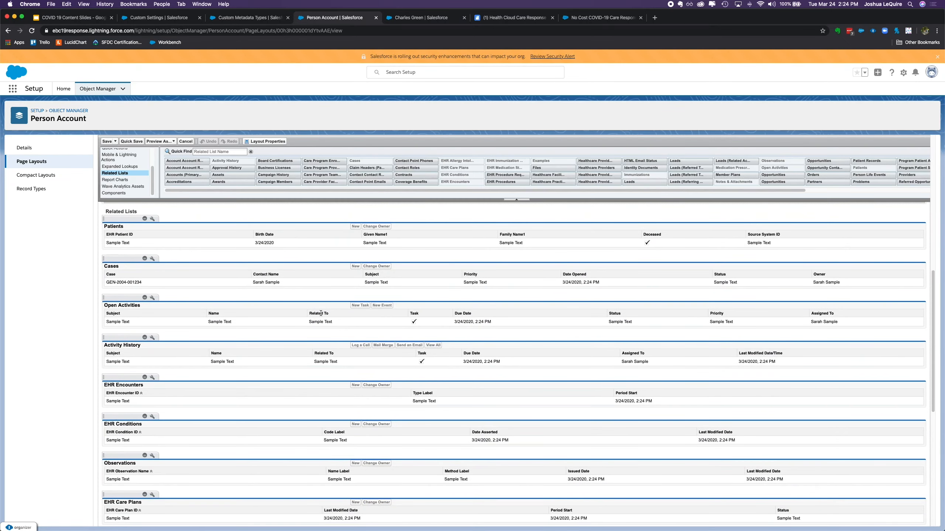
pyautogui.scroll(15, 304, 340)
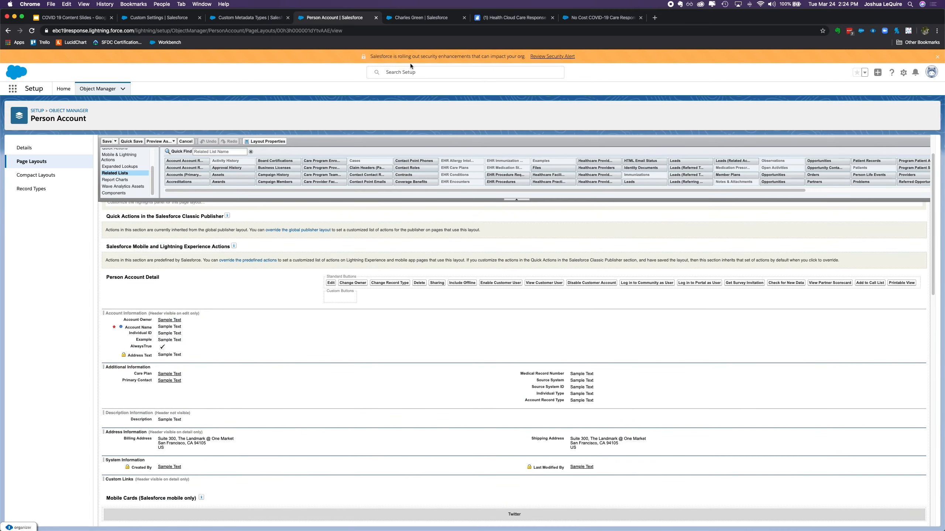
pyautogui.click(417, 23)
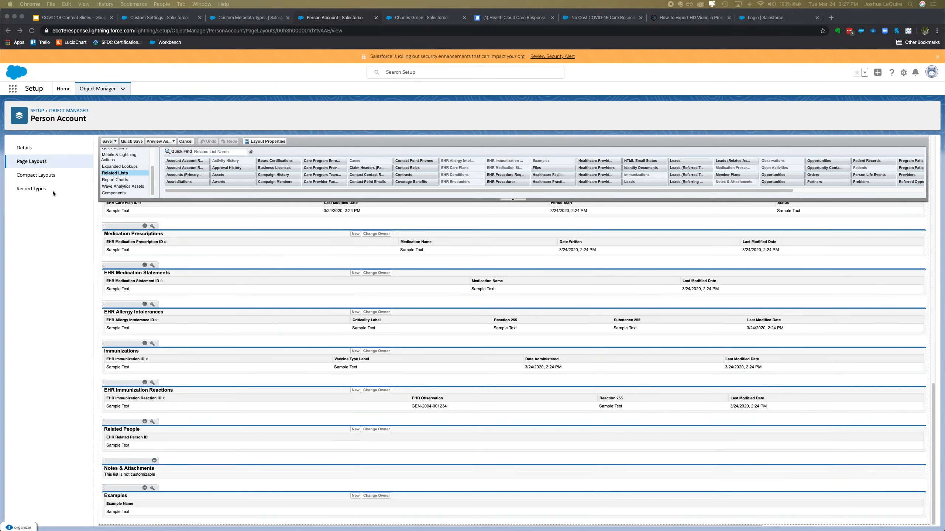
# Return to the Object Manager and show the Account object's fields and relationships
pyautogui.click(82, 113)
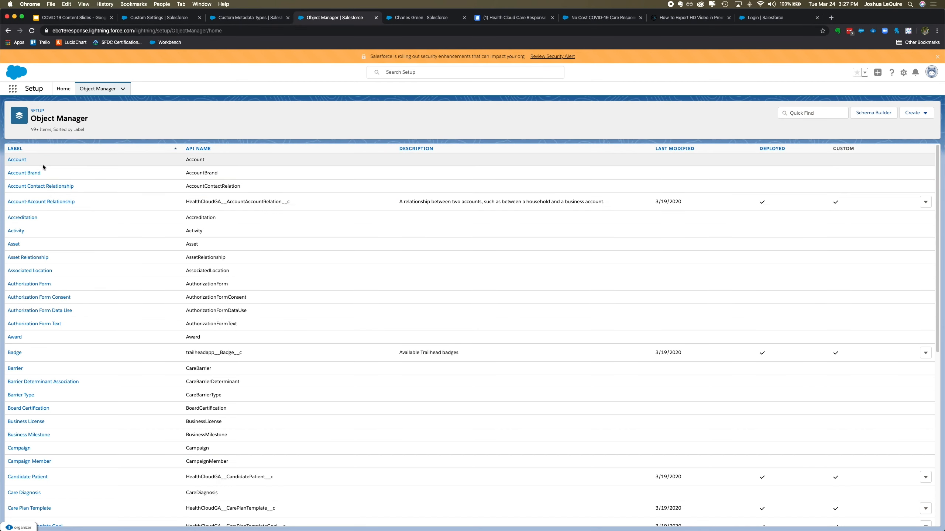
pyautogui.click(21, 161)
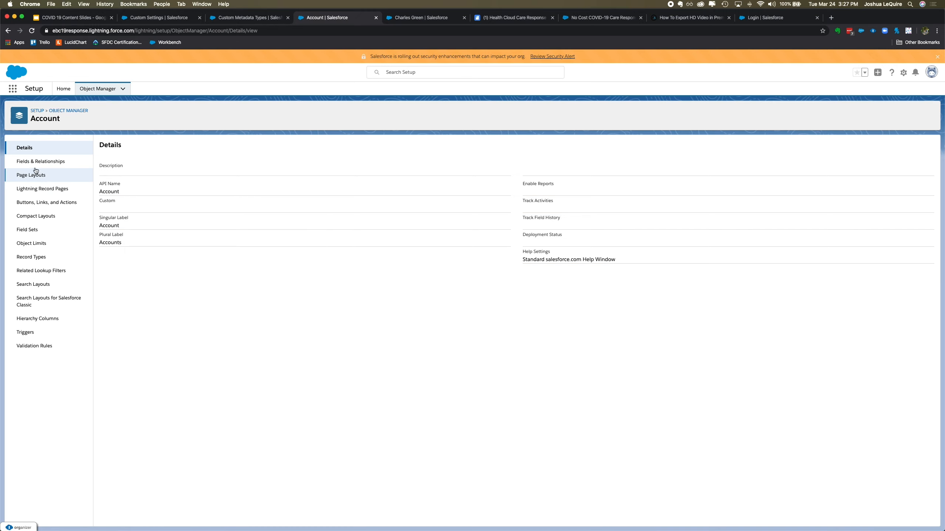
pyautogui.click(39, 164)
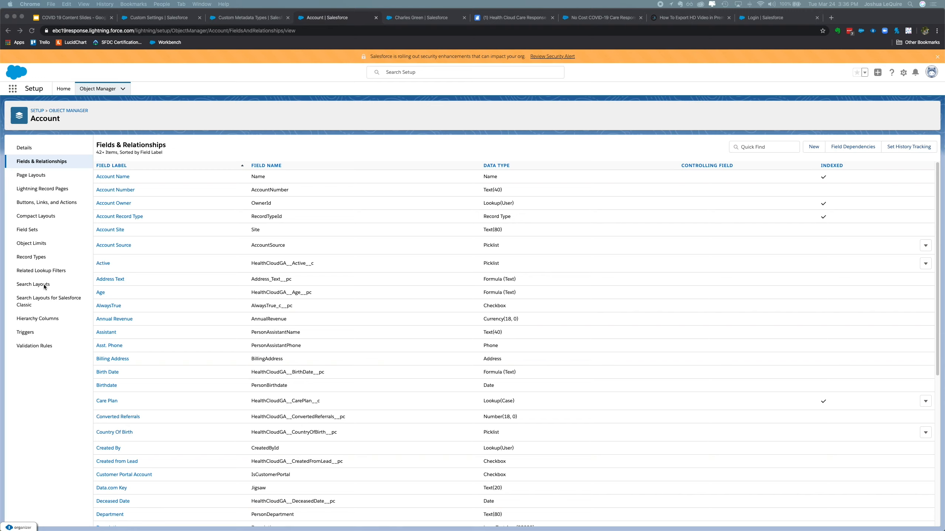
# Review the Account object's Lightning record pages and its search layouts by profile
pyautogui.click(42, 188)
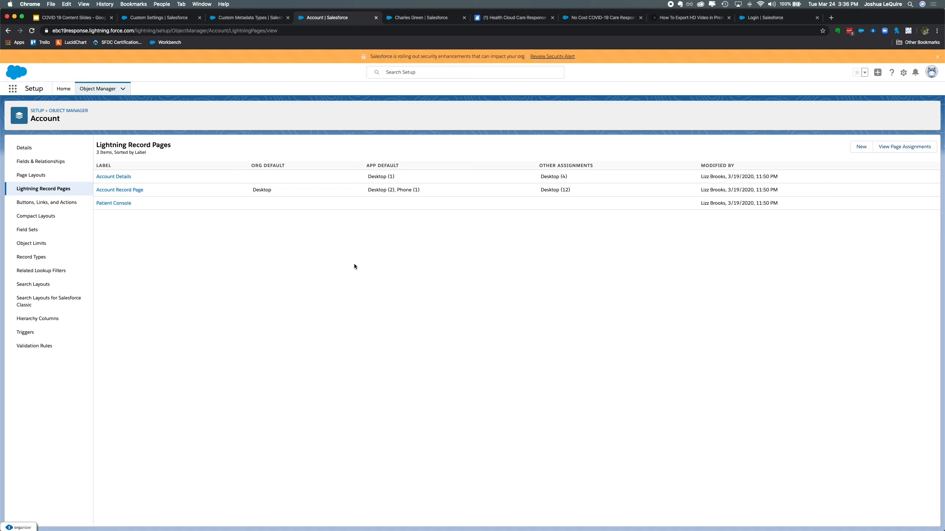
pyautogui.click(34, 285)
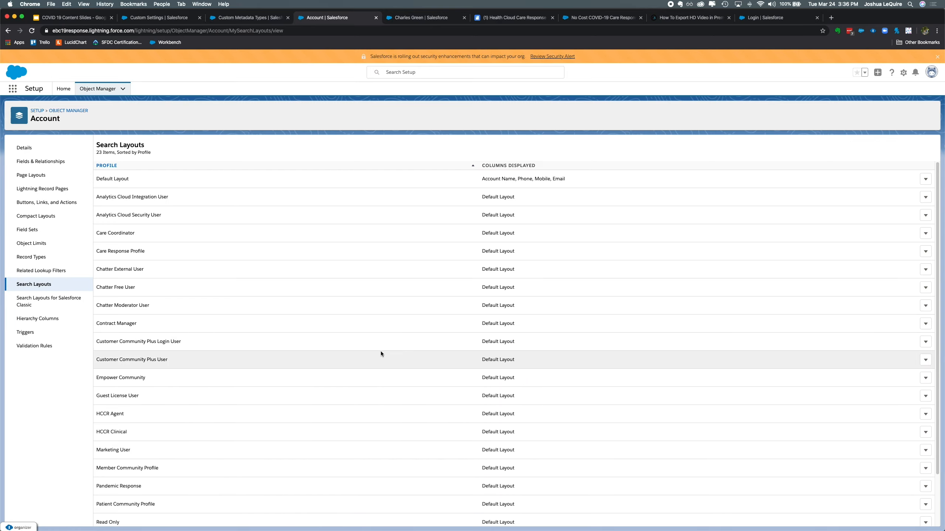
pyautogui.scroll(-3, 382, 349)
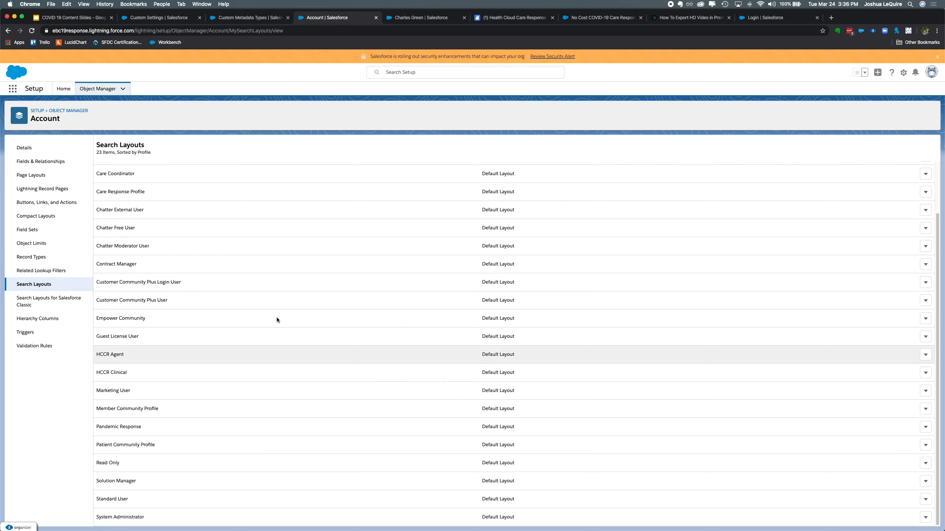